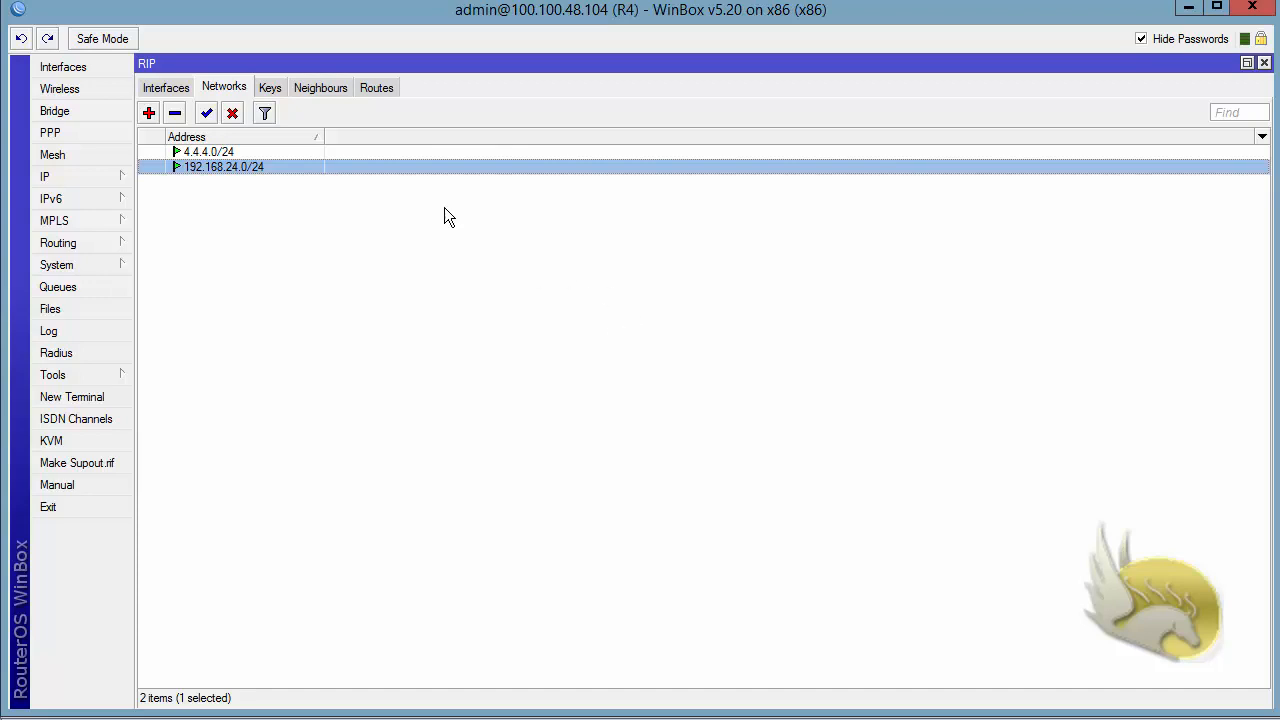
Step: Add ether1 as a RIP interface on R4 with md5 authentication and enter the authentication key
{"action": "left_click", "coordinate": [168, 87]}
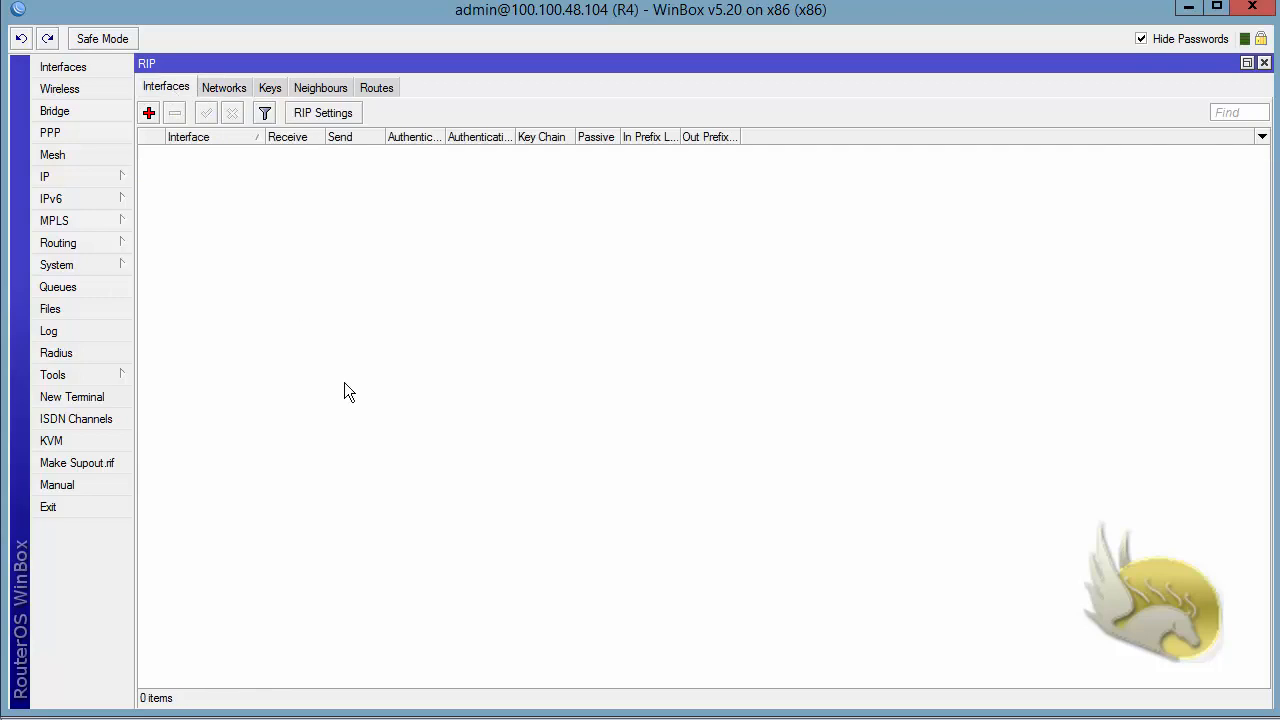
{"action": "left_click", "coordinate": [148, 114]}
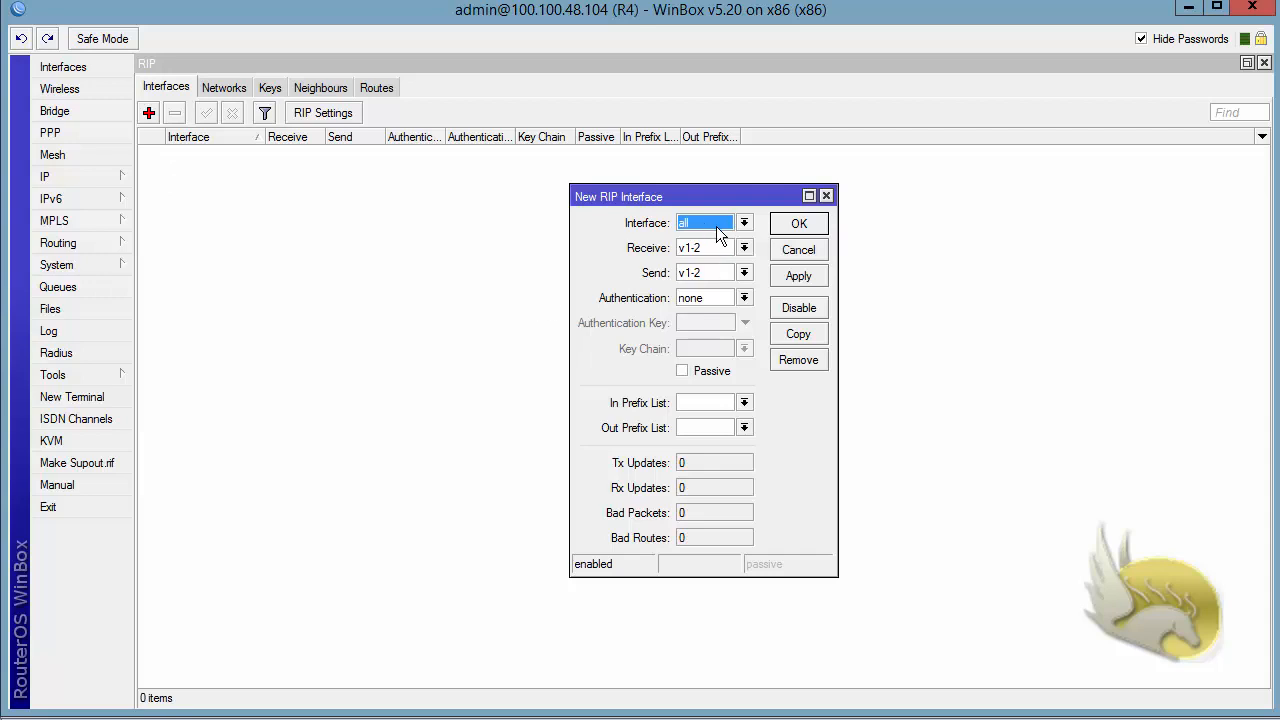
{"action": "left_click", "coordinate": [746, 223]}
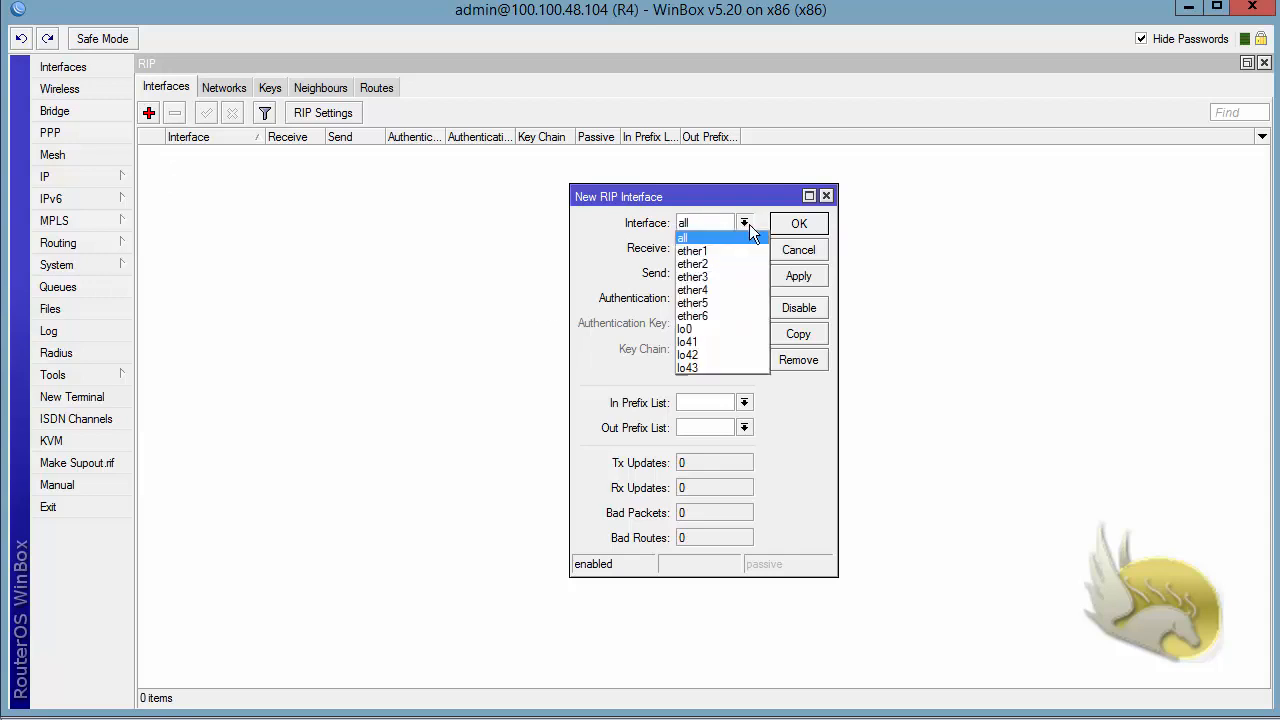
{"action": "left_click", "coordinate": [703, 250]}
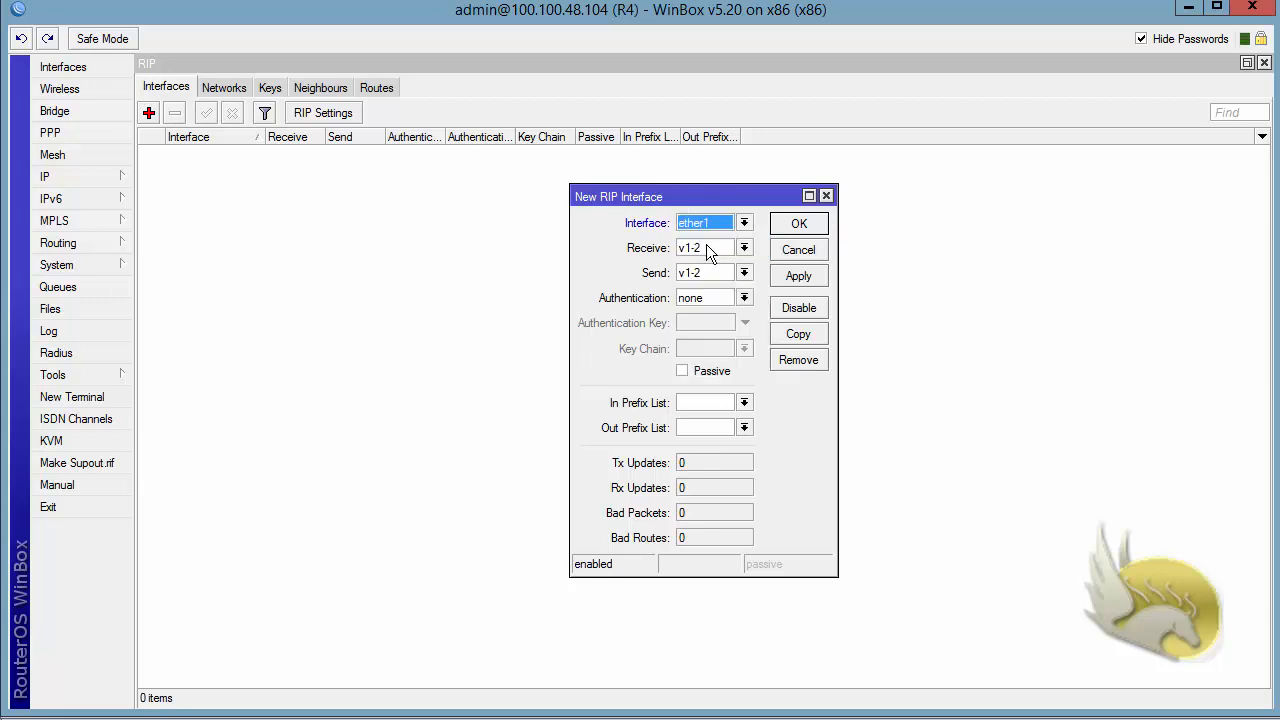
{"action": "left_click", "coordinate": [745, 297]}
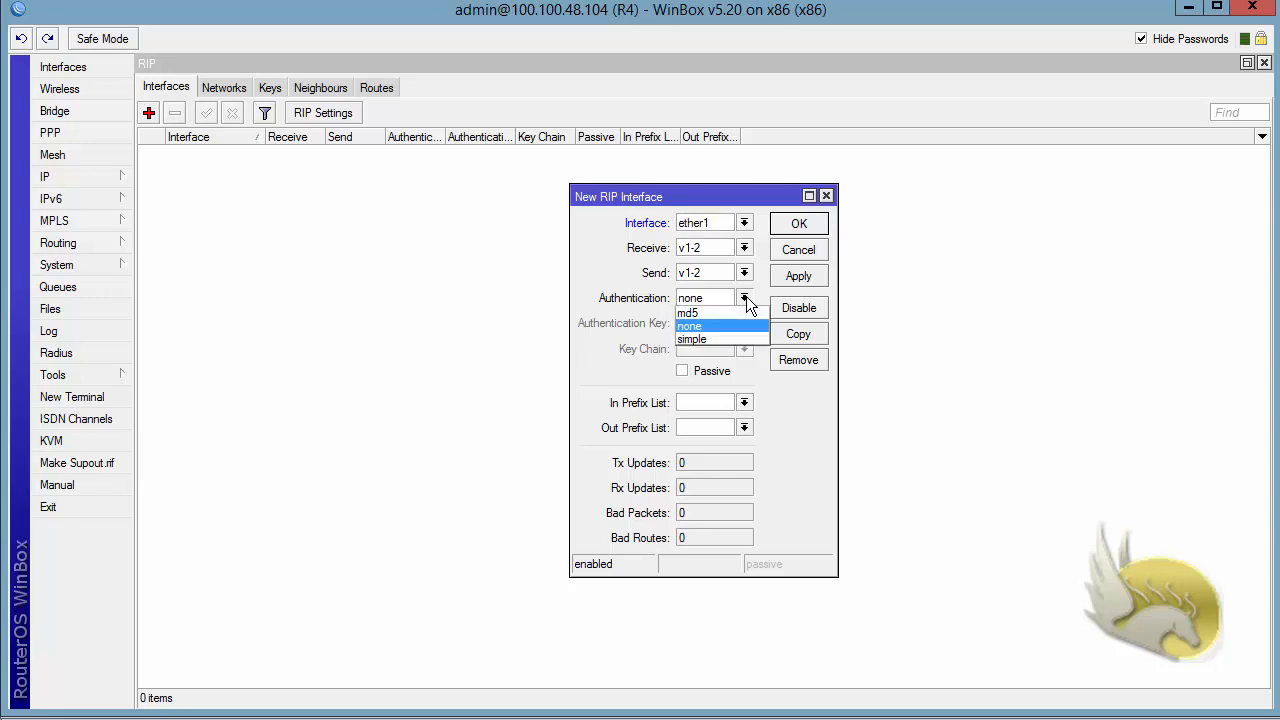
{"action": "left_click", "coordinate": [690, 312]}
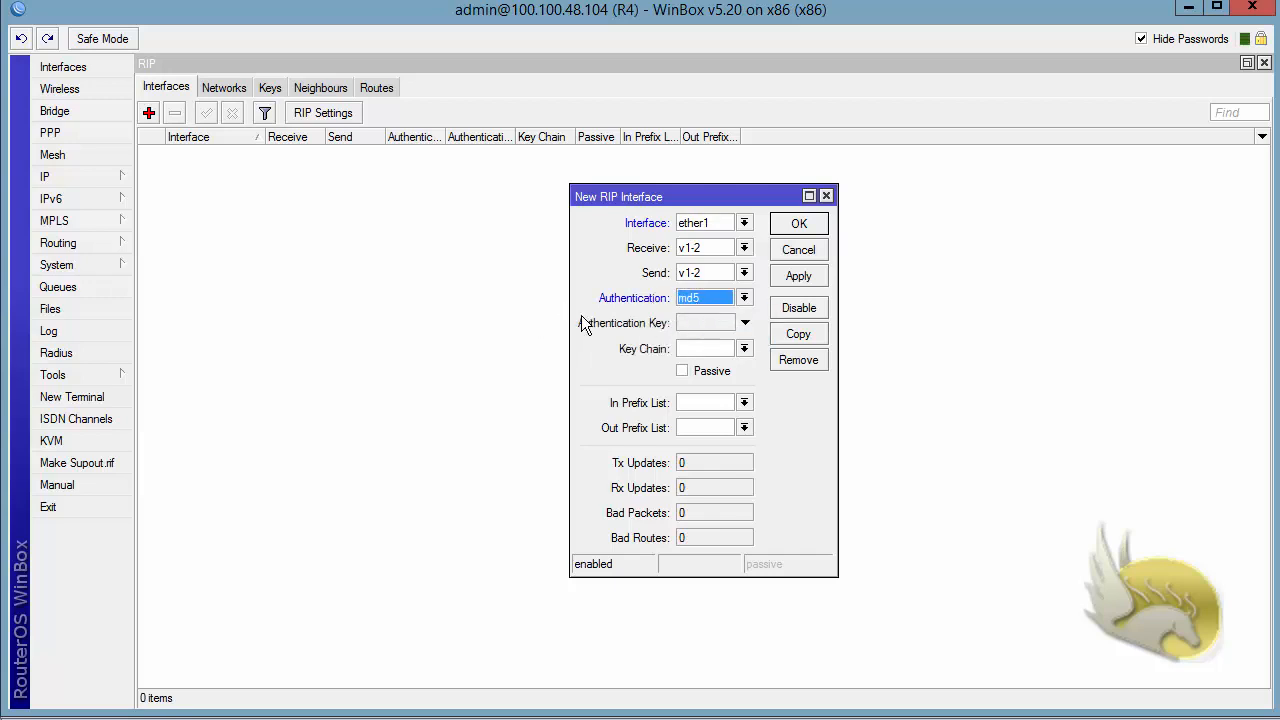
{"action": "left_click", "coordinate": [688, 323]}
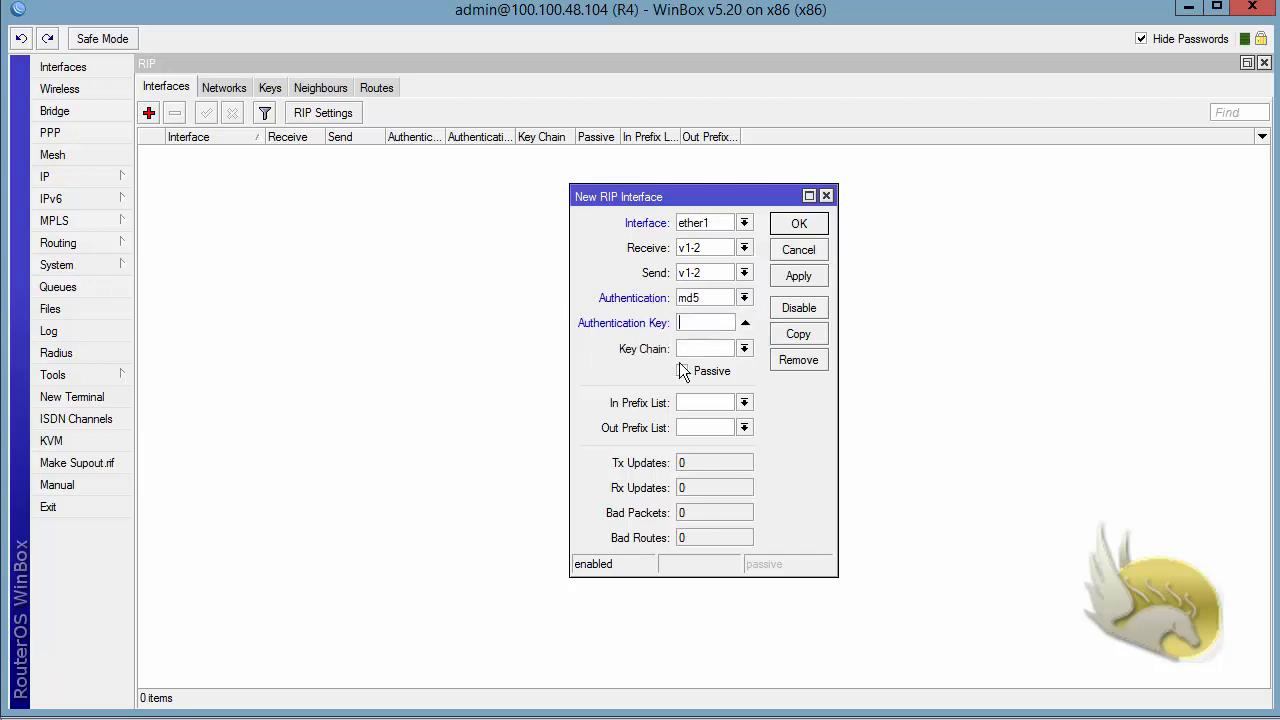
{"action": "type", "text": "******"}
{"action": "left_click", "coordinate": [812, 226]}
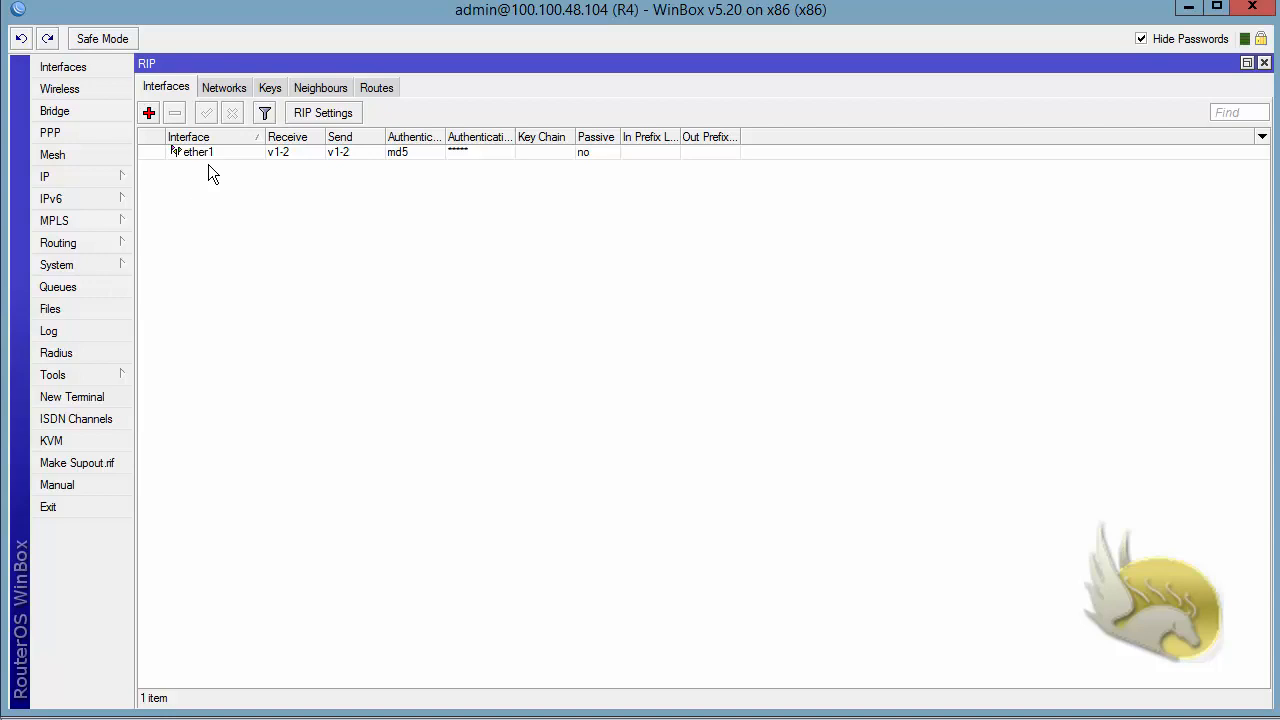
Step: Examine the RIP routes on R4 and the RIP networks configured on R2
{"action": "left_click", "coordinate": [378, 87]}
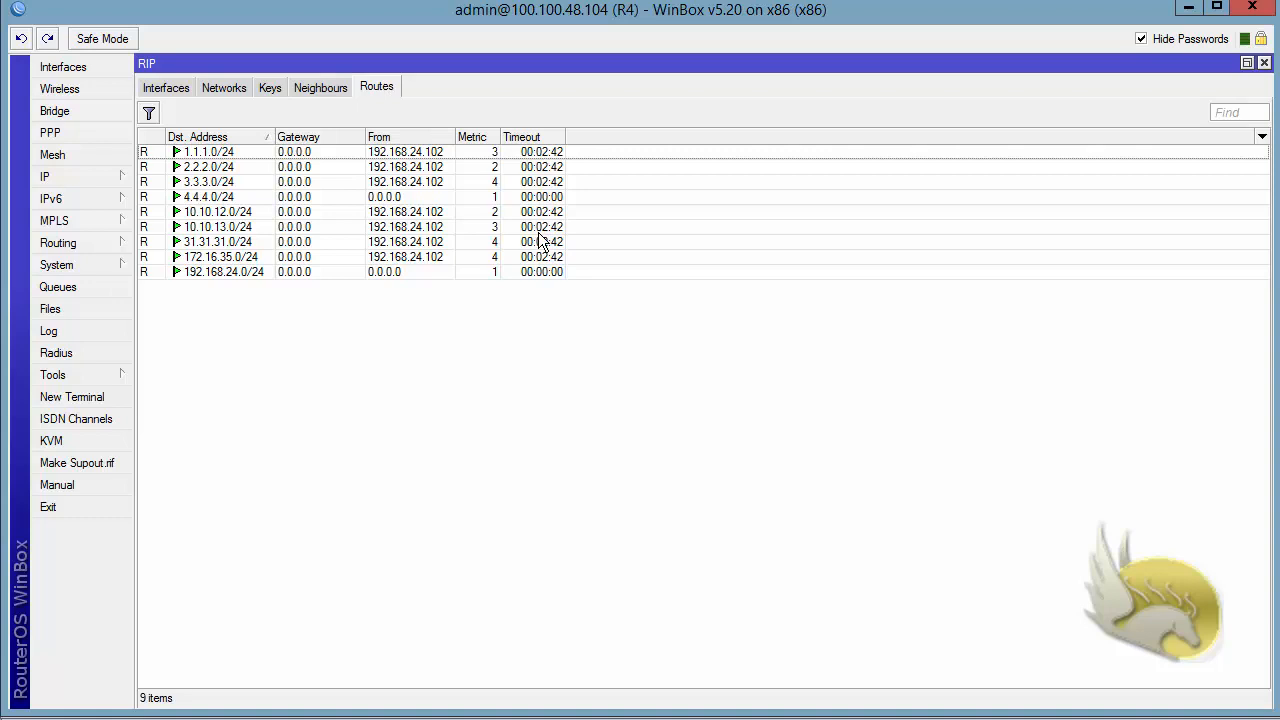
{"action": "left_click", "coordinate": [545, 153]}
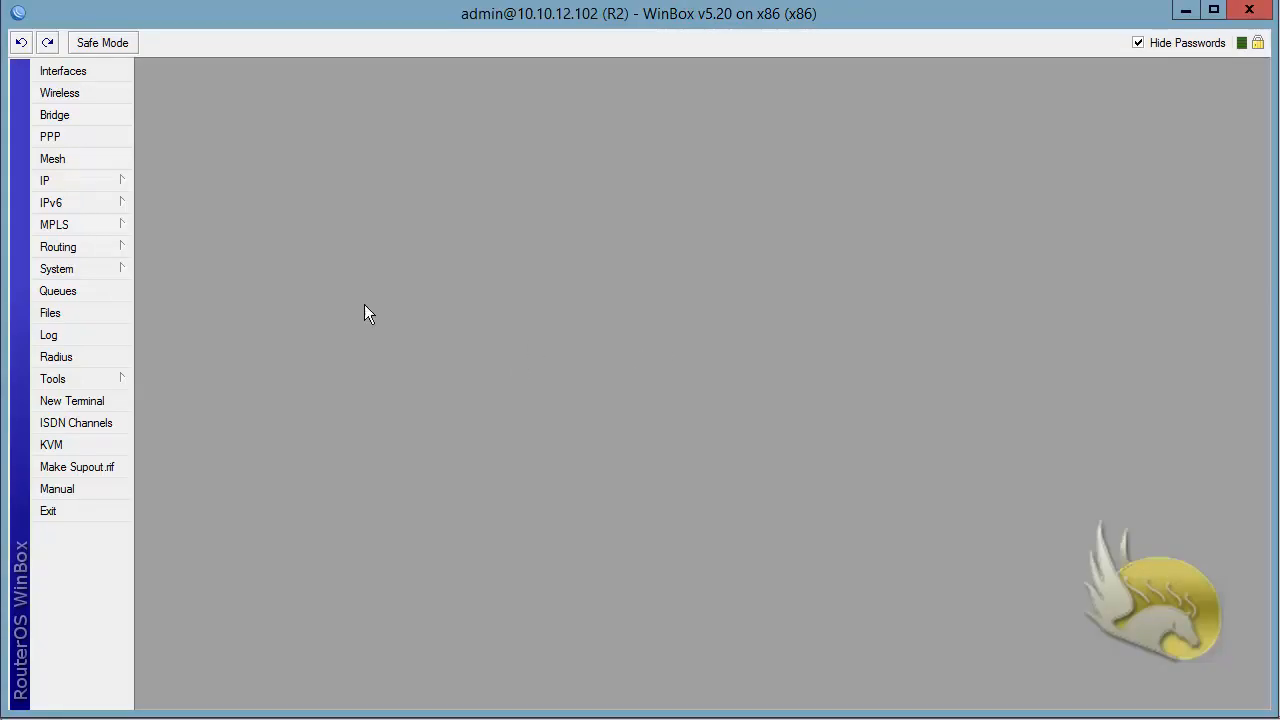
{"action": "left_click", "coordinate": [117, 247]}
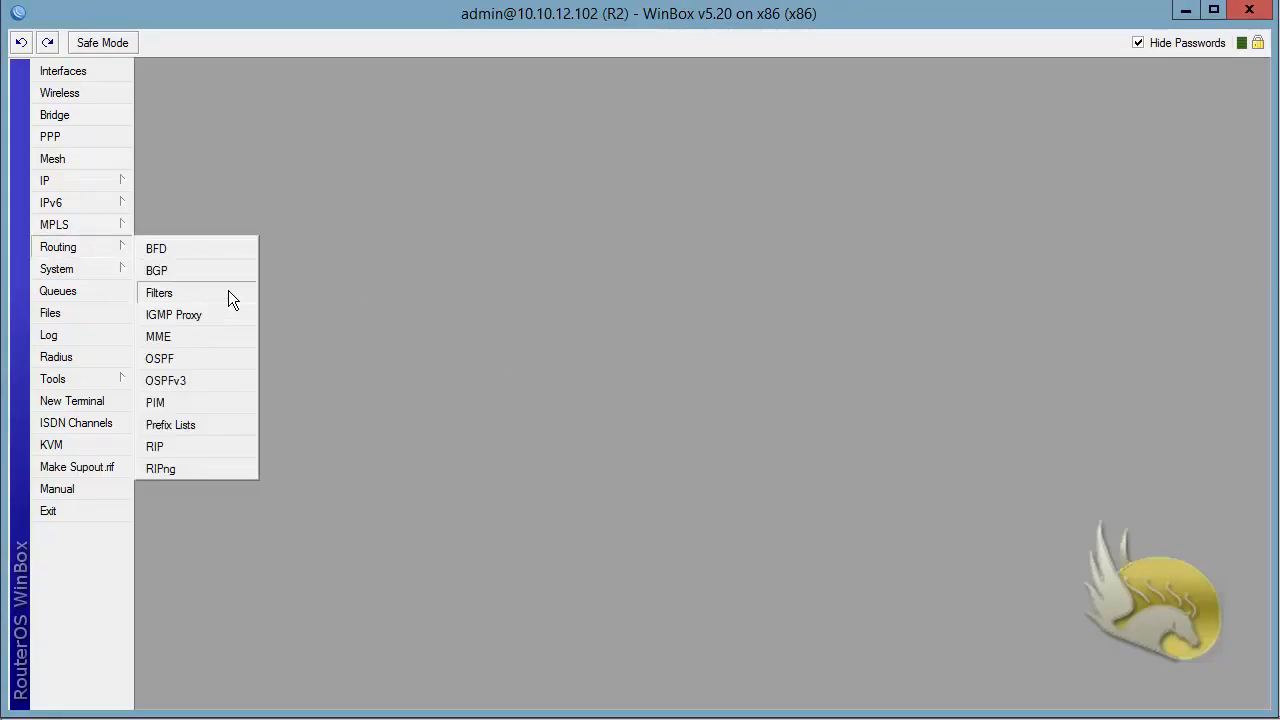
{"action": "left_click", "coordinate": [229, 446]}
{"action": "left_click", "coordinate": [986, 214]}
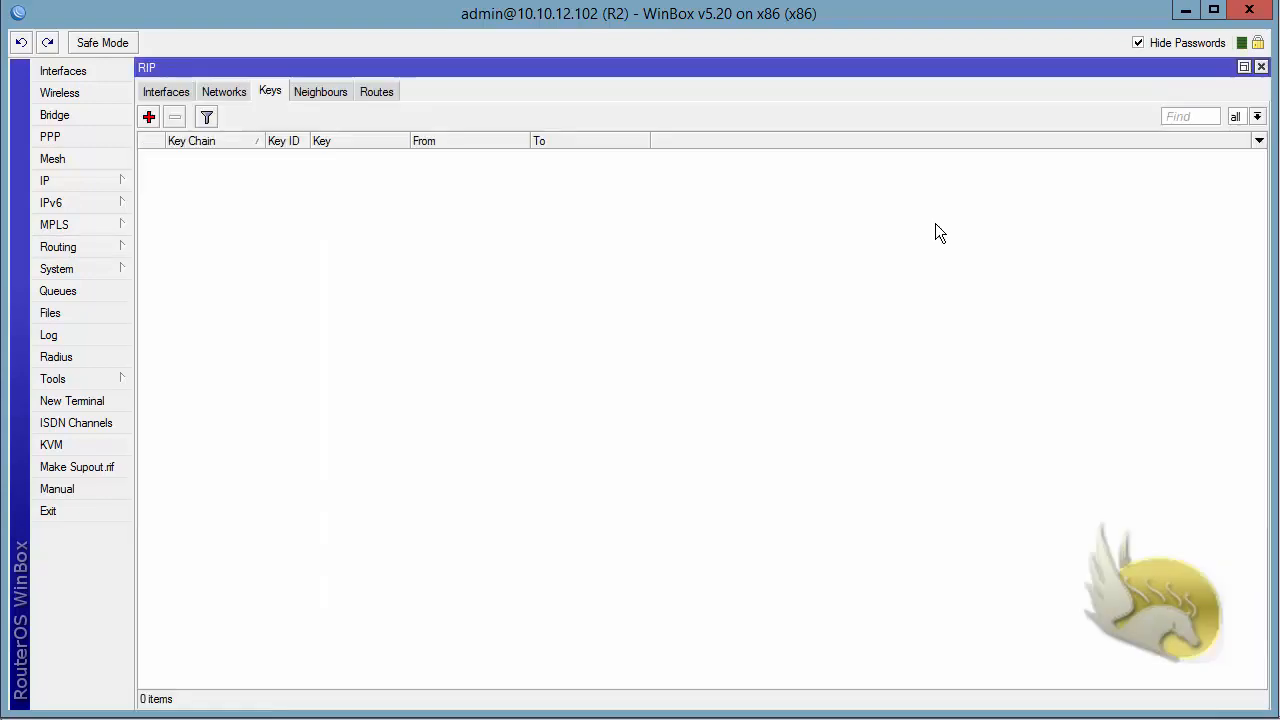
{"action": "left_click", "coordinate": [232, 93]}
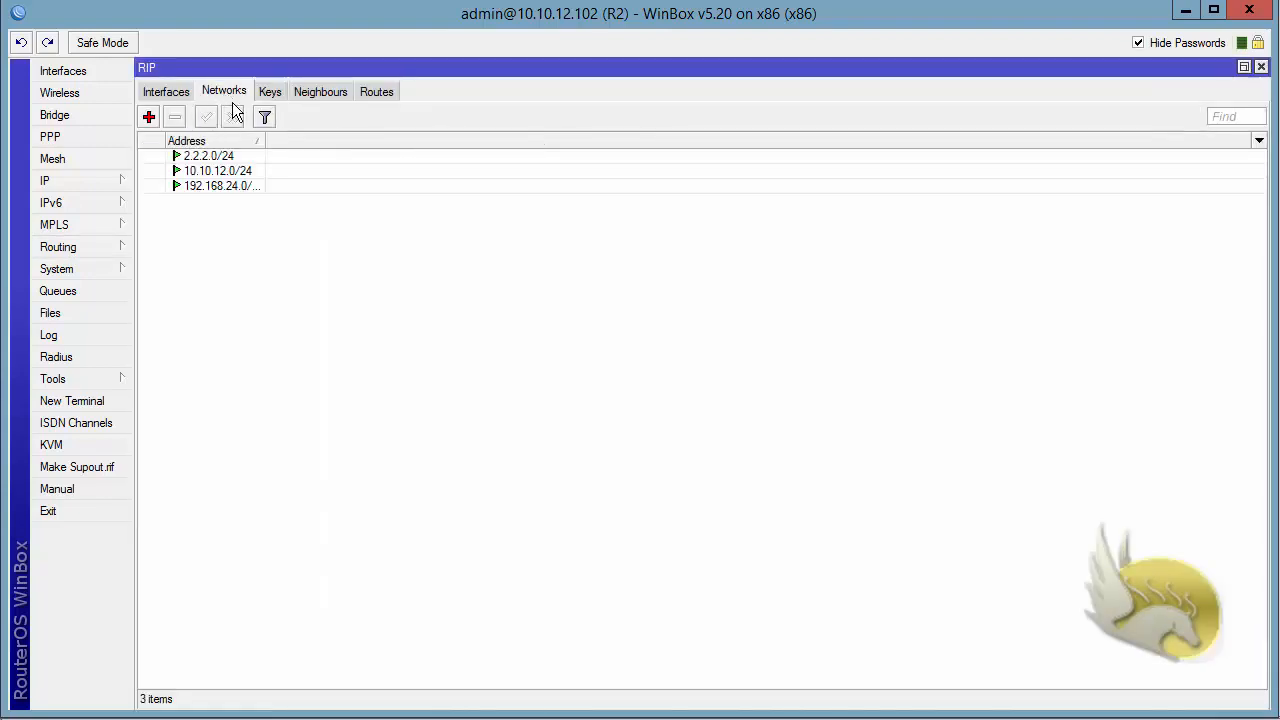
Step: Add ether1 as a RIP interface on R2 with md5 authentication and enter the authentication key
{"action": "left_click", "coordinate": [166, 92]}
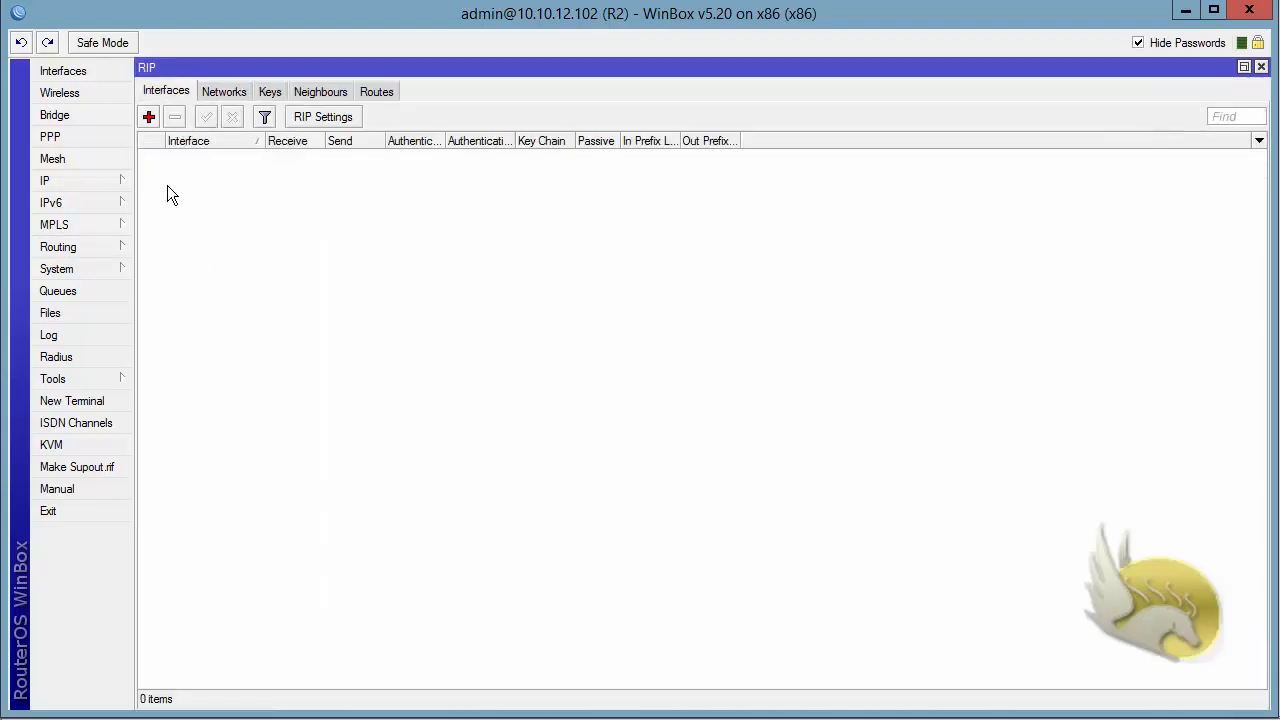
{"action": "left_click", "coordinate": [149, 117]}
{"action": "left_click", "coordinate": [742, 226]}
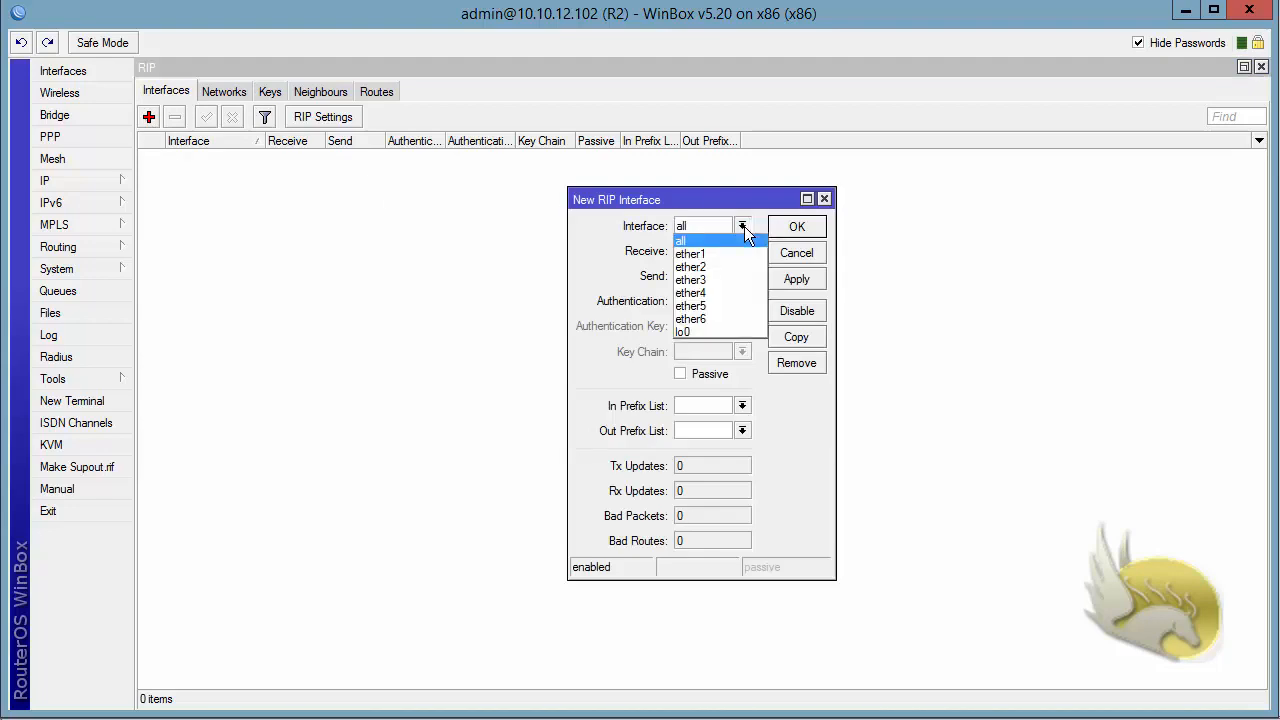
{"action": "left_click", "coordinate": [728, 253]}
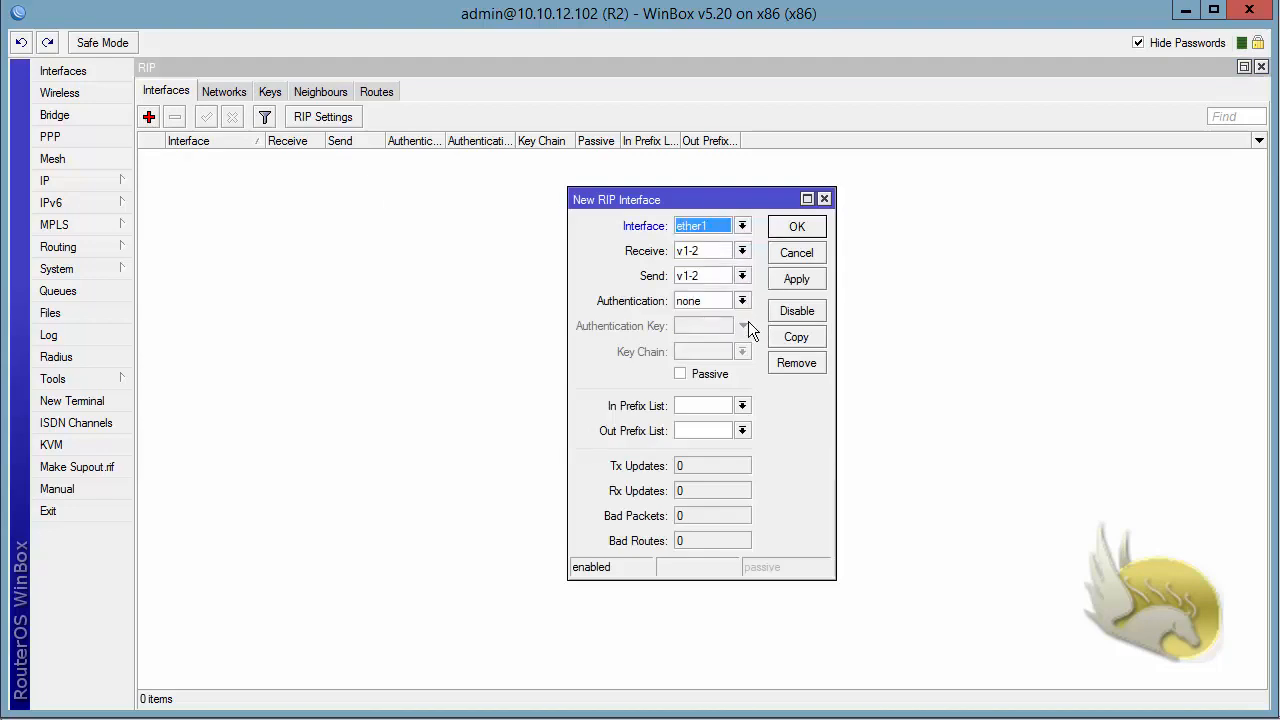
{"action": "left_click", "coordinate": [742, 301]}
{"action": "left_click", "coordinate": [736, 318]}
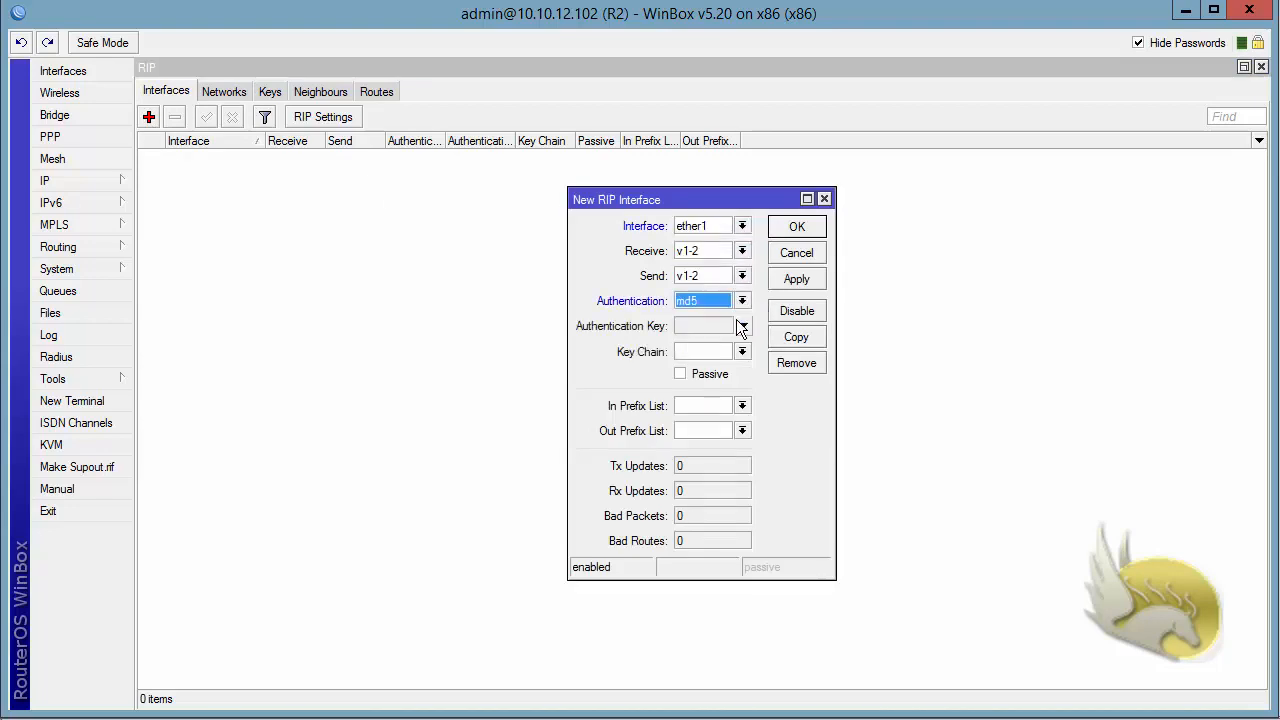
{"action": "left_click", "coordinate": [710, 331]}
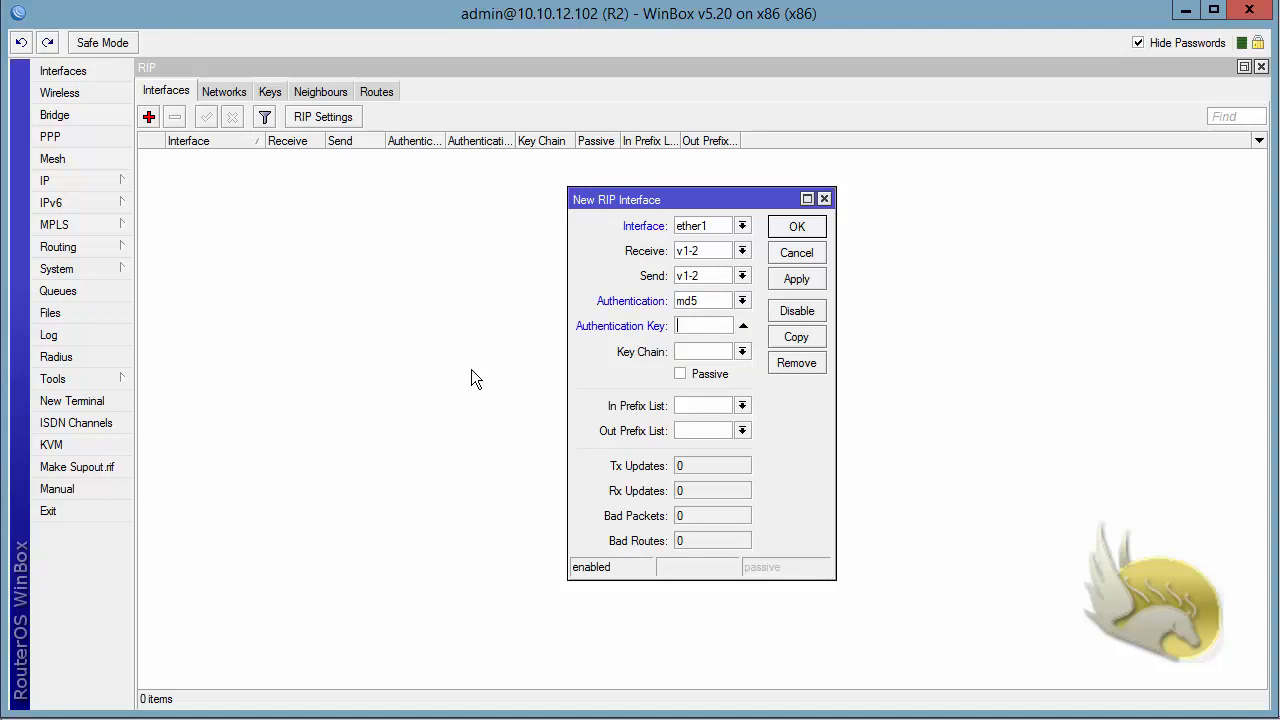
{"action": "type", "text": "******"}
{"action": "left_click", "coordinate": [797, 227]}
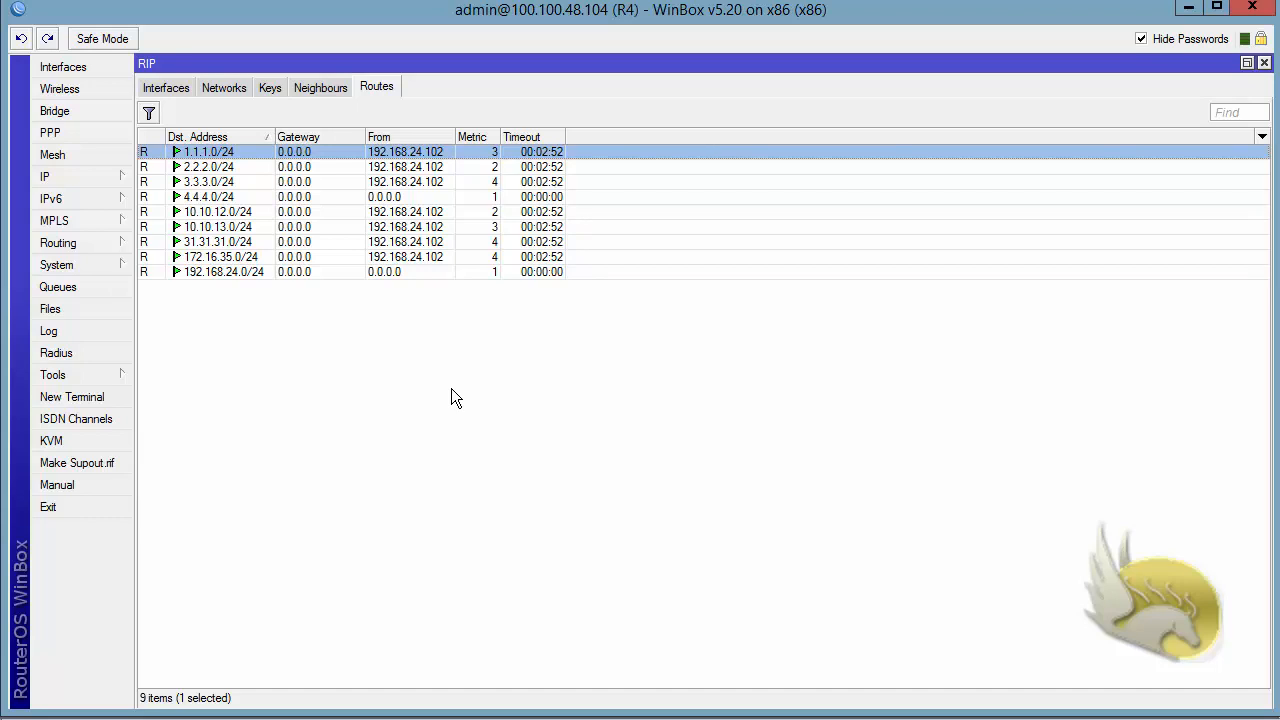
Step: Make the ether1 RIP interface on R4 passive and examine the 4.4.4.0/24 entry in R2's RIP routes
{"action": "left_click", "coordinate": [167, 89]}
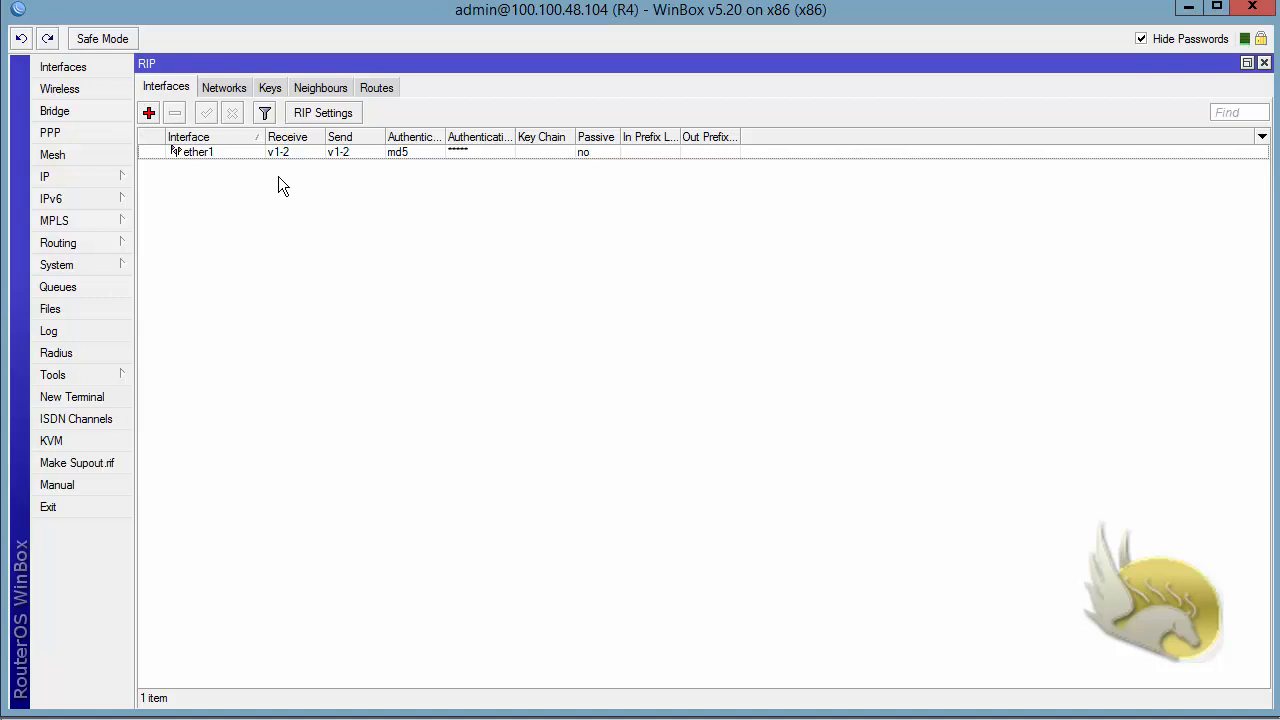
{"action": "double_click", "coordinate": [212, 155]}
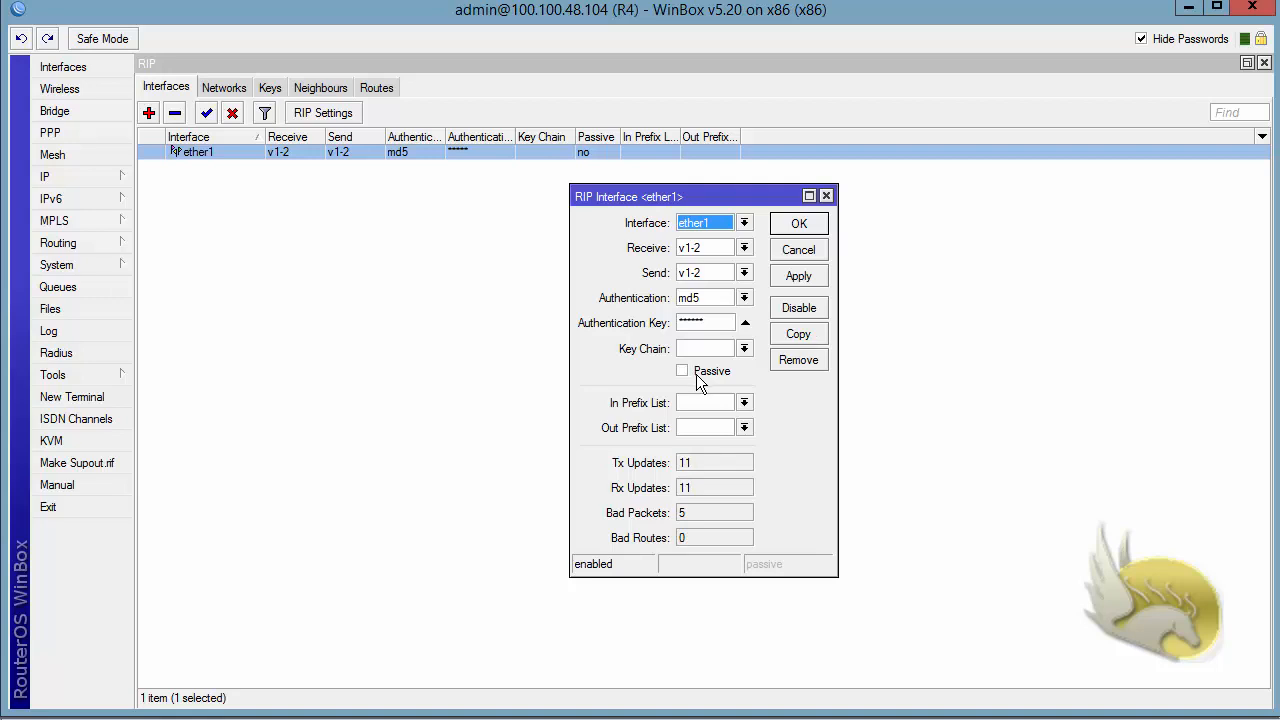
{"action": "left_click", "coordinate": [681, 371]}
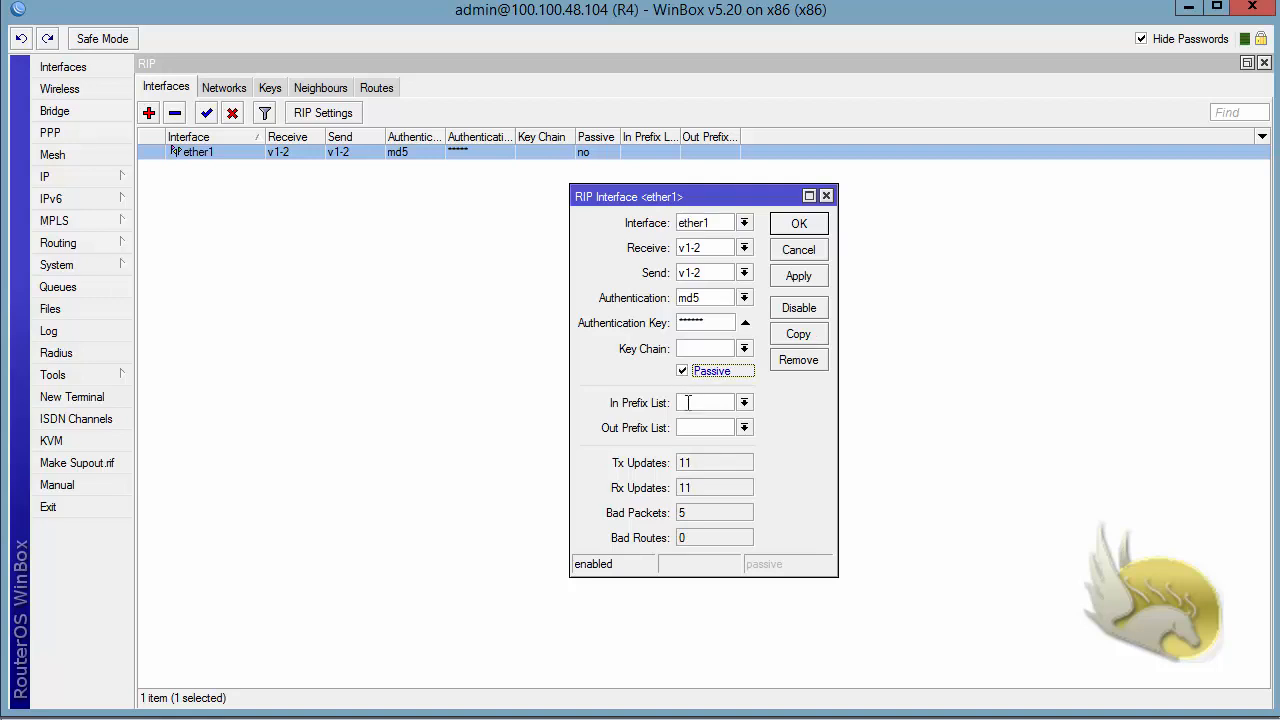
{"action": "left_click", "coordinate": [782, 284]}
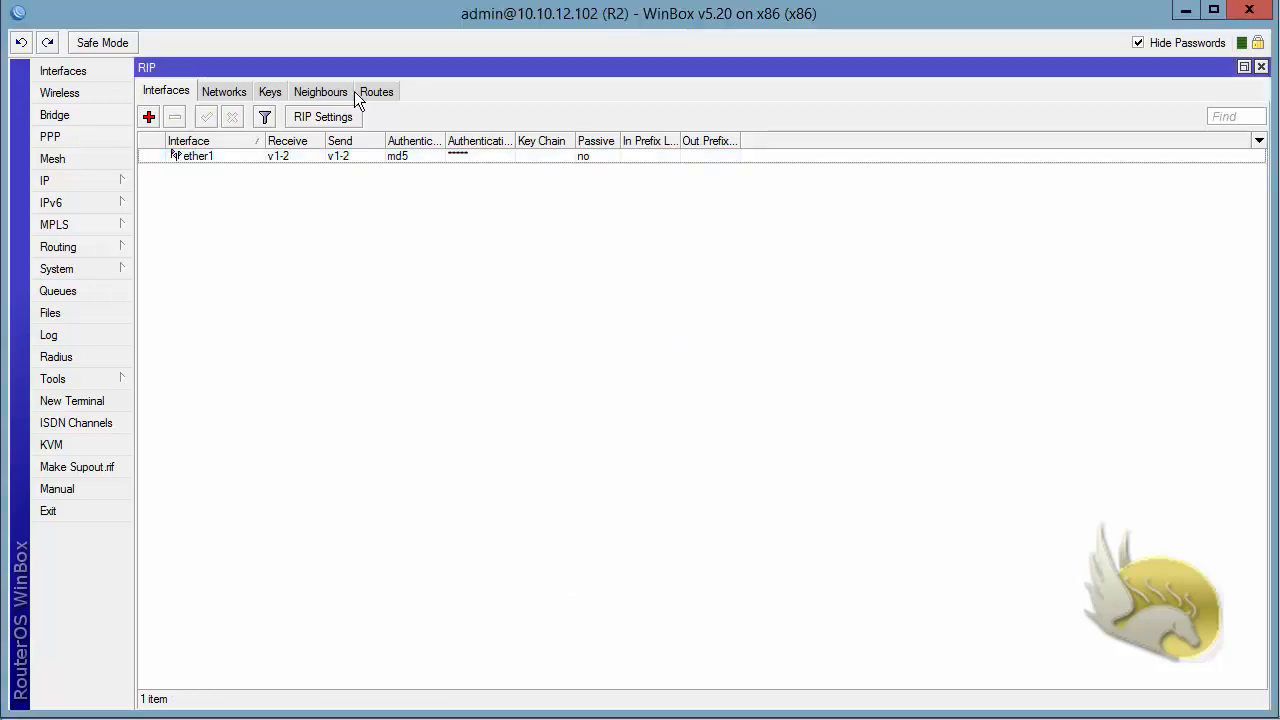
{"action": "left_click", "coordinate": [375, 92]}
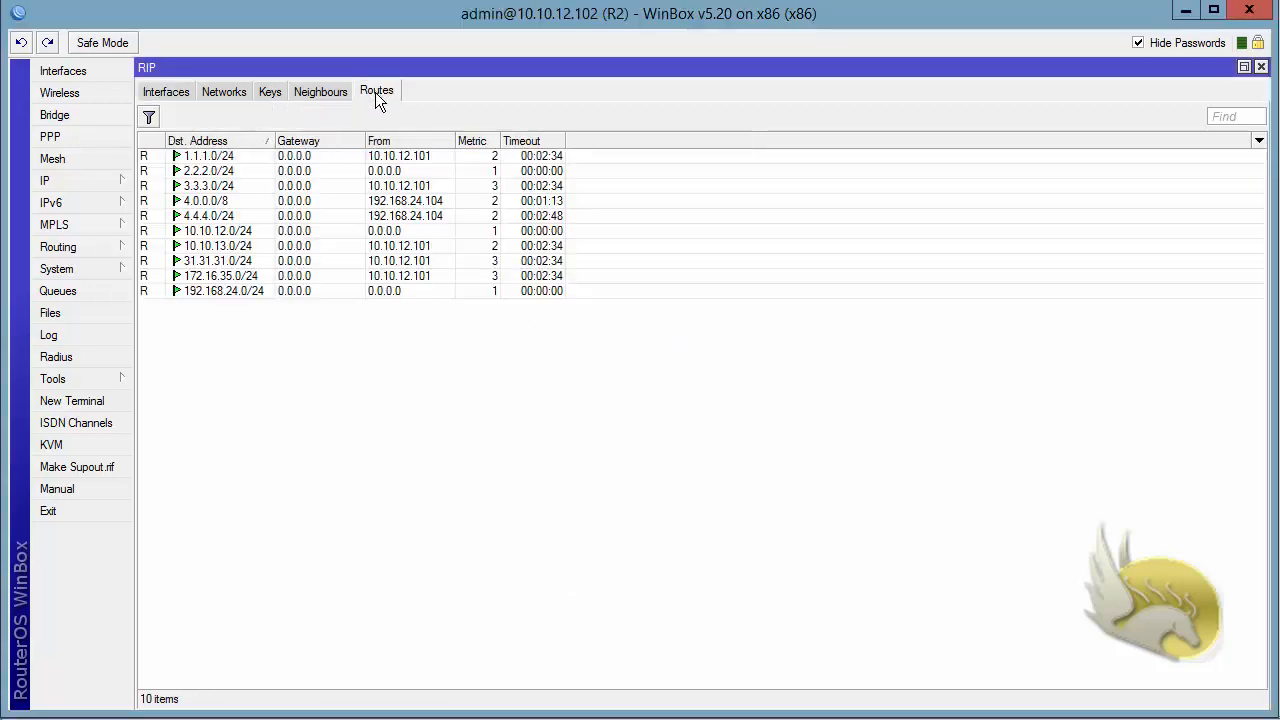
{"action": "left_click", "coordinate": [228, 216]}
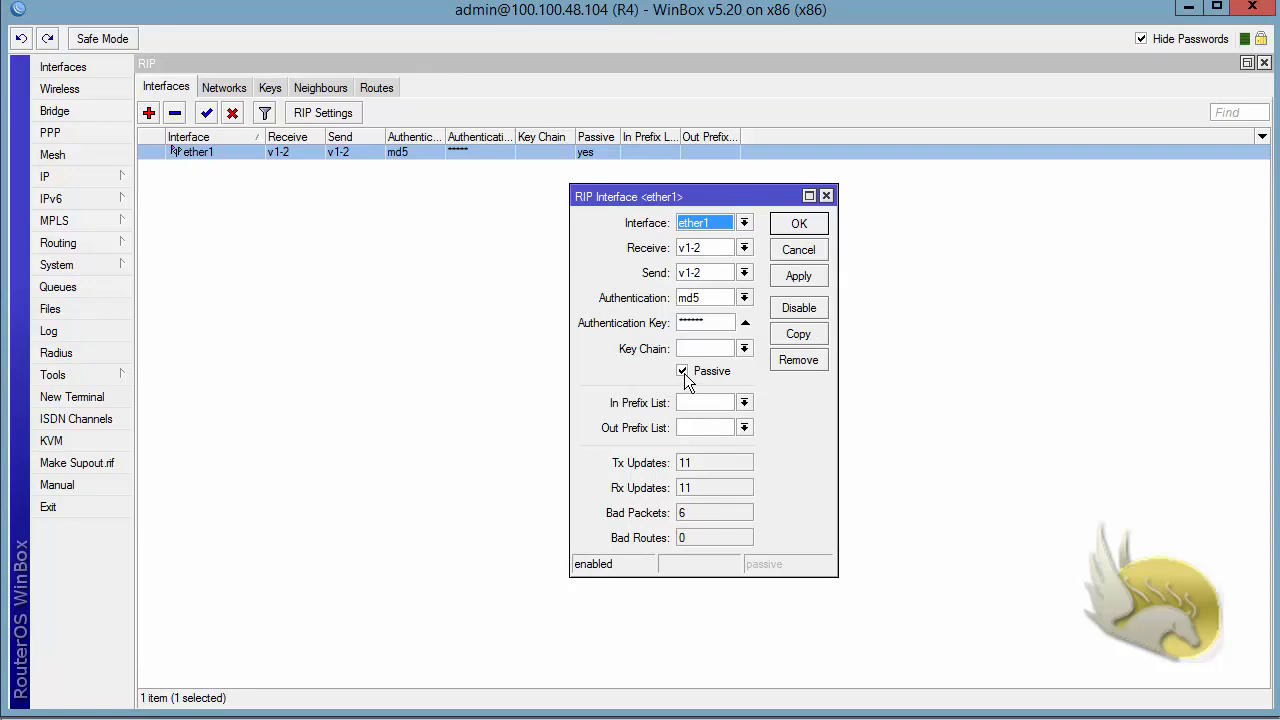
Step: Turn off passive mode for the ether1 RIP interface on R4
{"action": "left_click", "coordinate": [684, 373]}
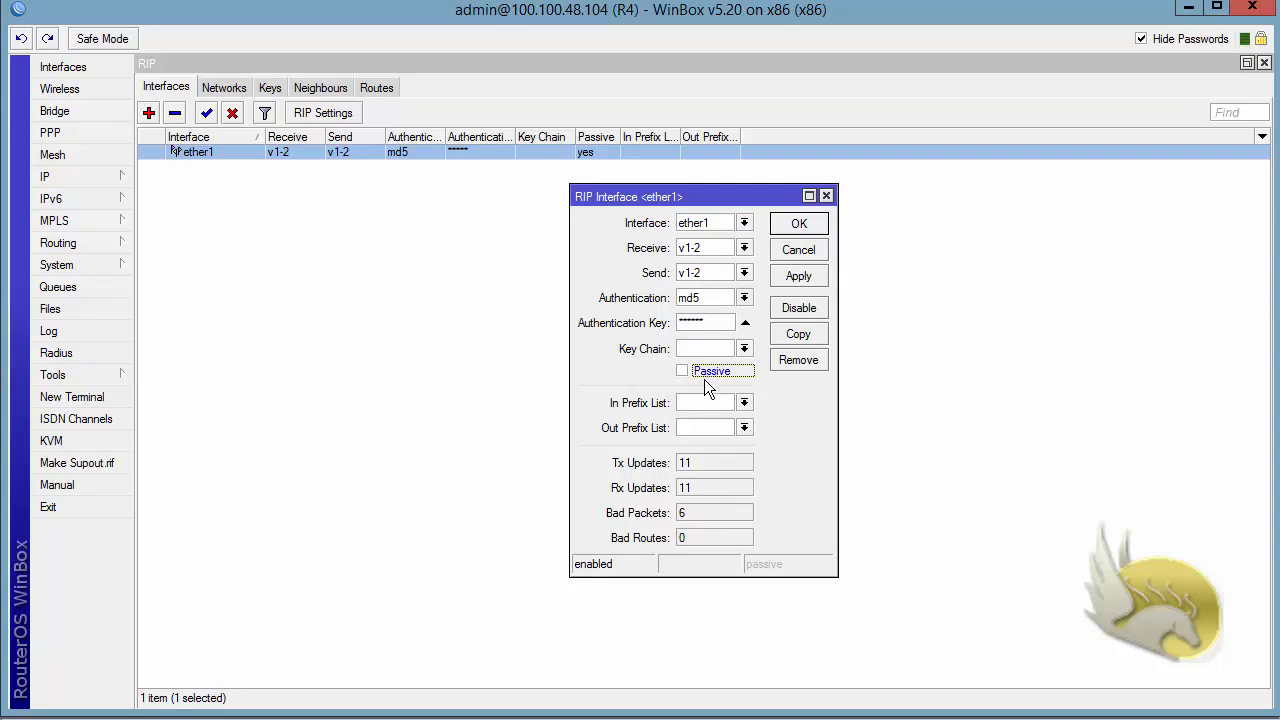
{"action": "left_click", "coordinate": [784, 224]}
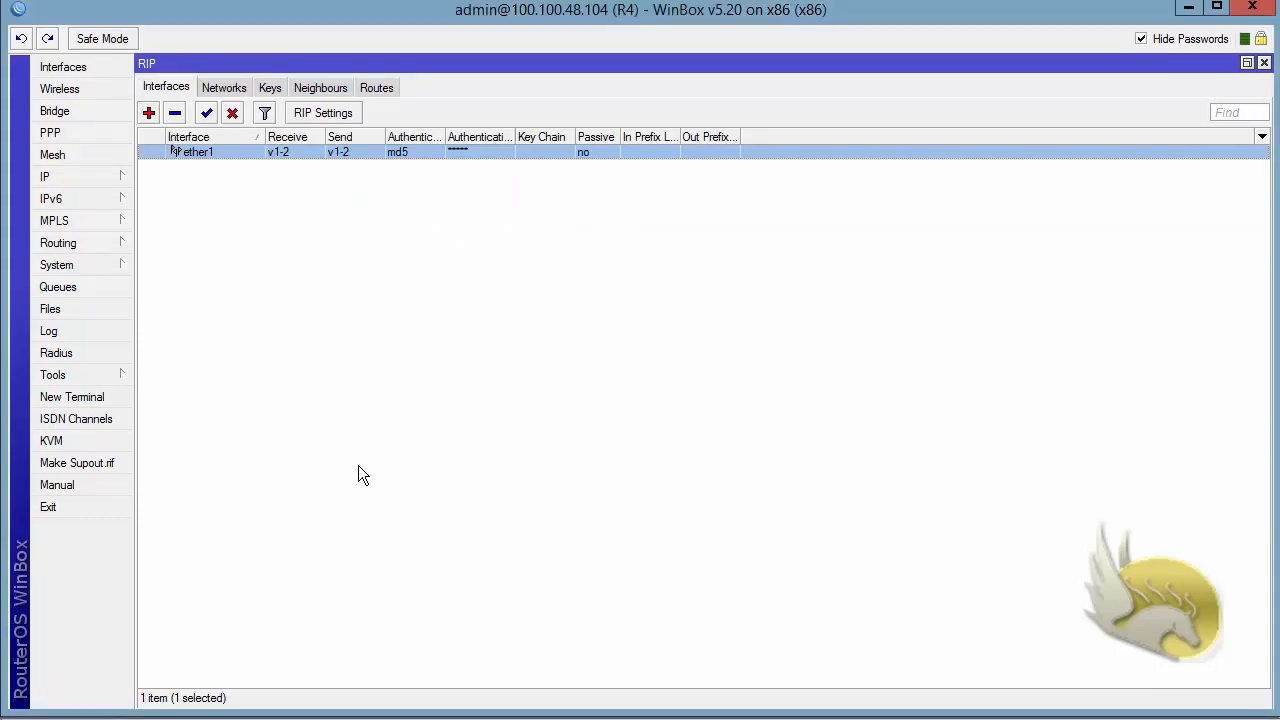
Step: Open the settings of the ether1 RIP interface on R4
{"action": "double_click", "coordinate": [228, 153]}
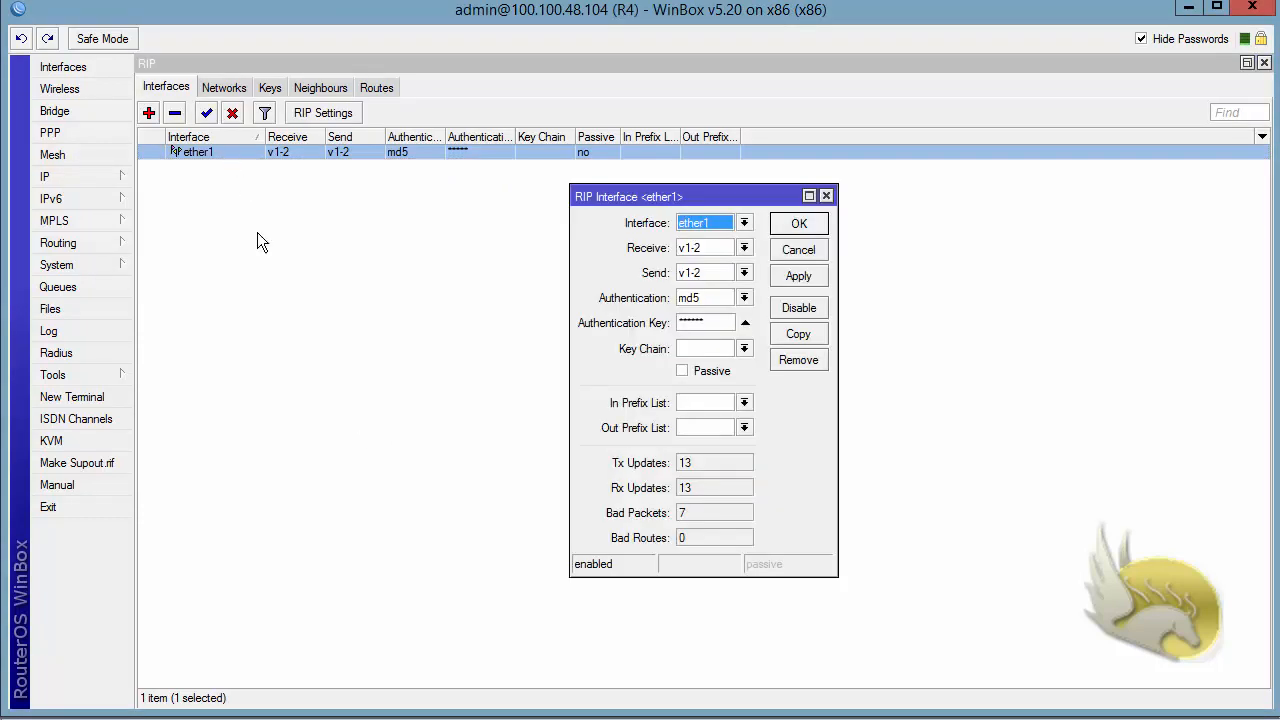